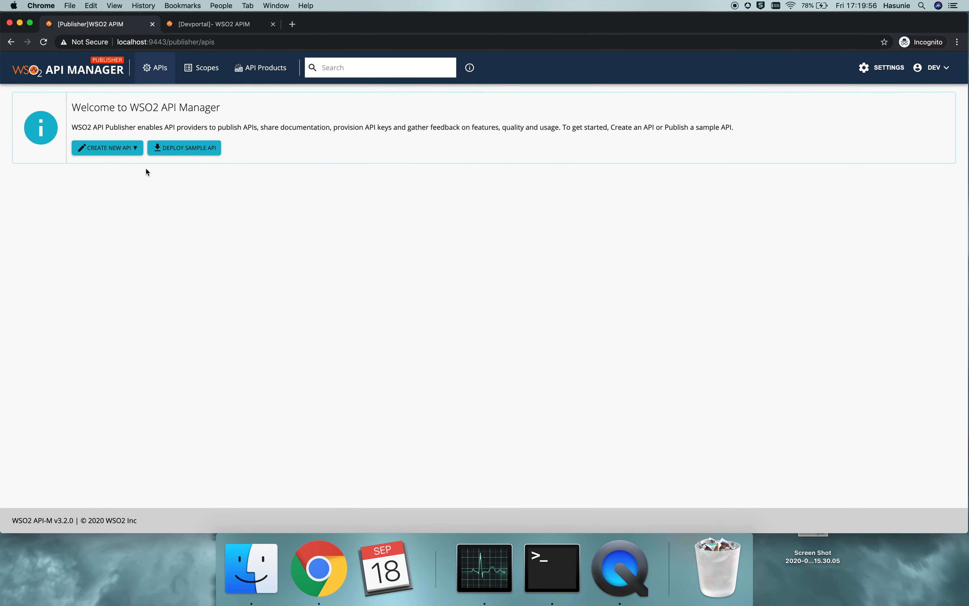
# Start creating a REST API from an existing OpenAPI definition, uploading swagger.yaml as the OpenAPI File/Archive, and proceed to the API details
pyautogui.click(109, 150)
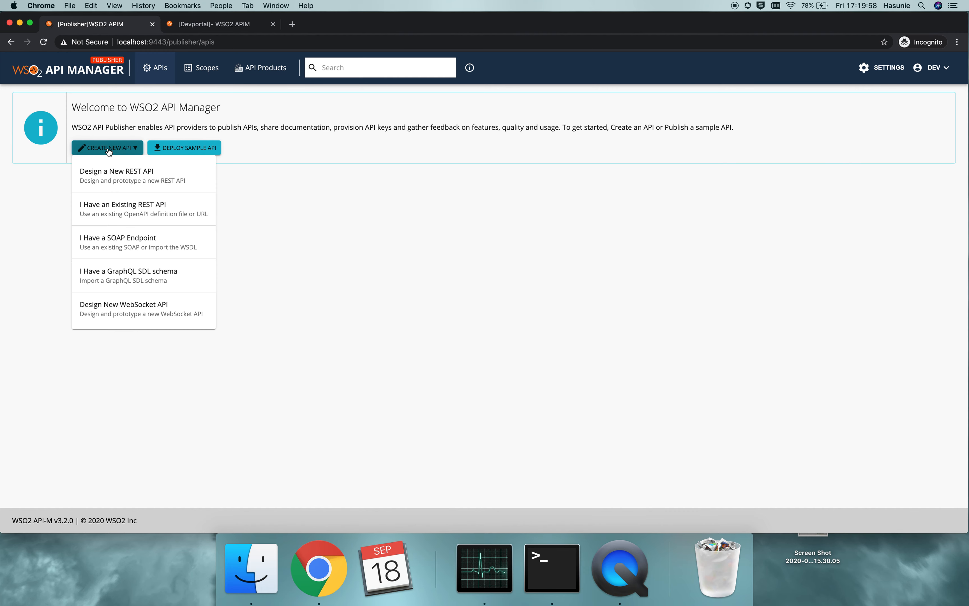
pyautogui.click(141, 206)
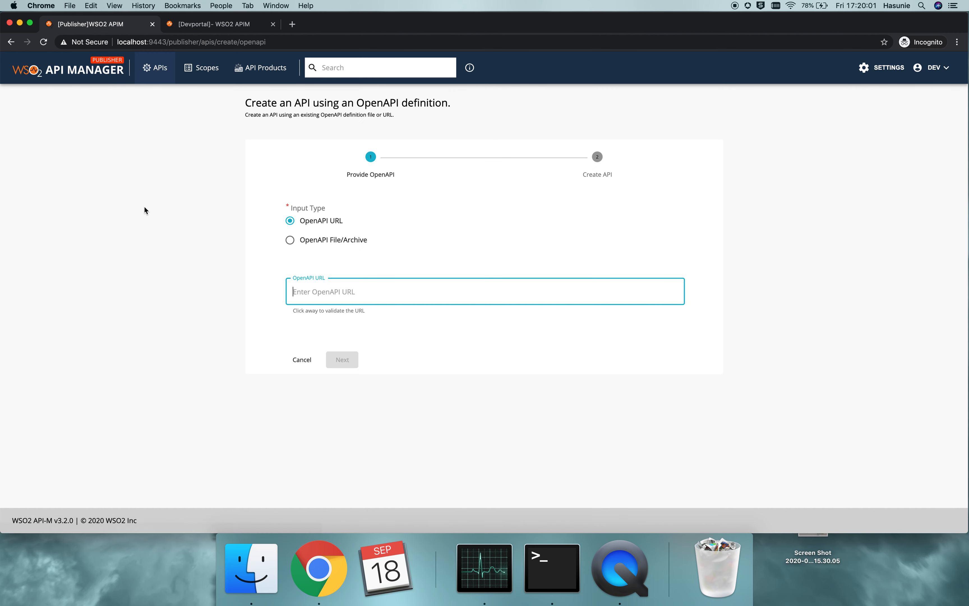
pyautogui.click(317, 243)
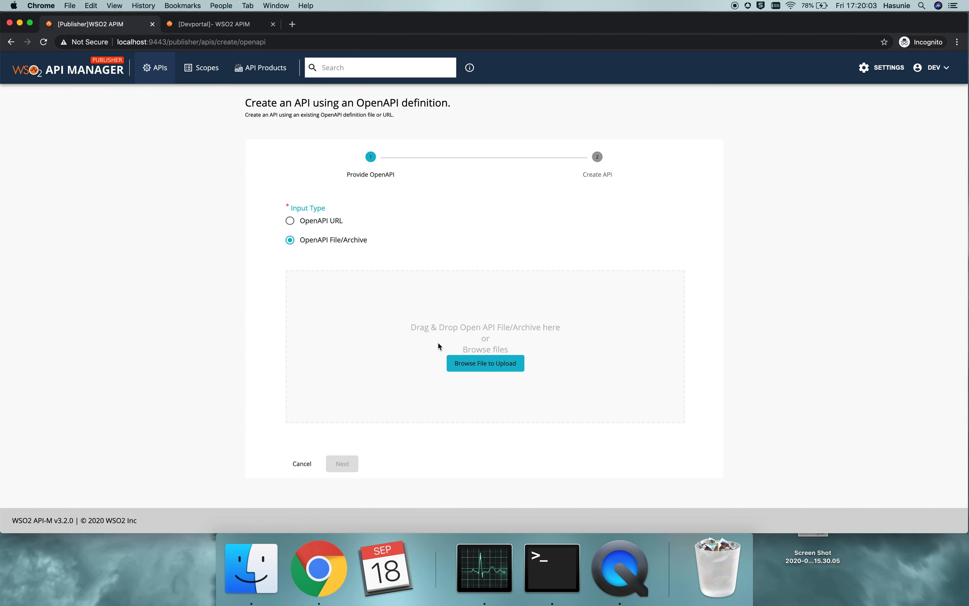
pyautogui.click(474, 366)
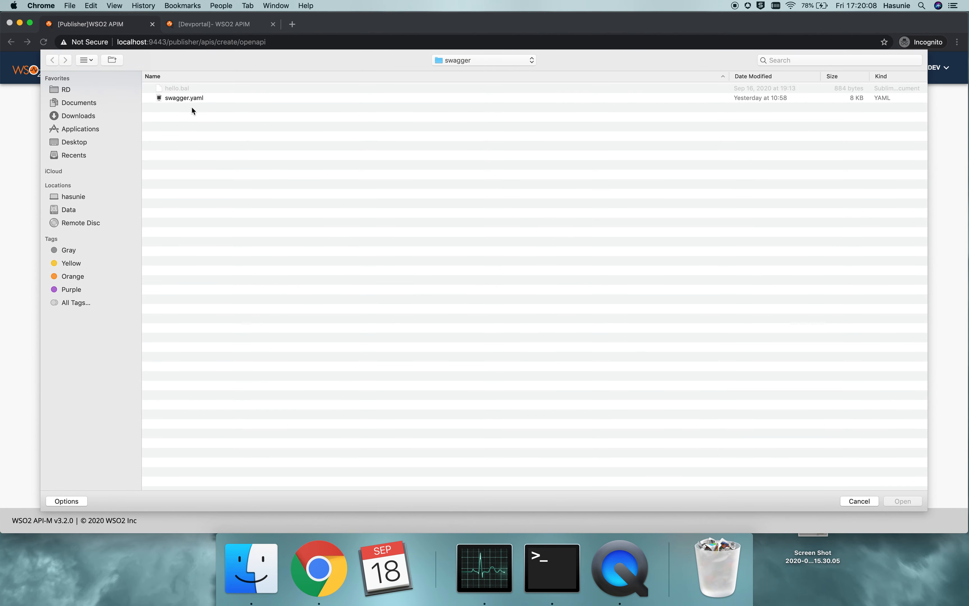
pyautogui.click(184, 98)
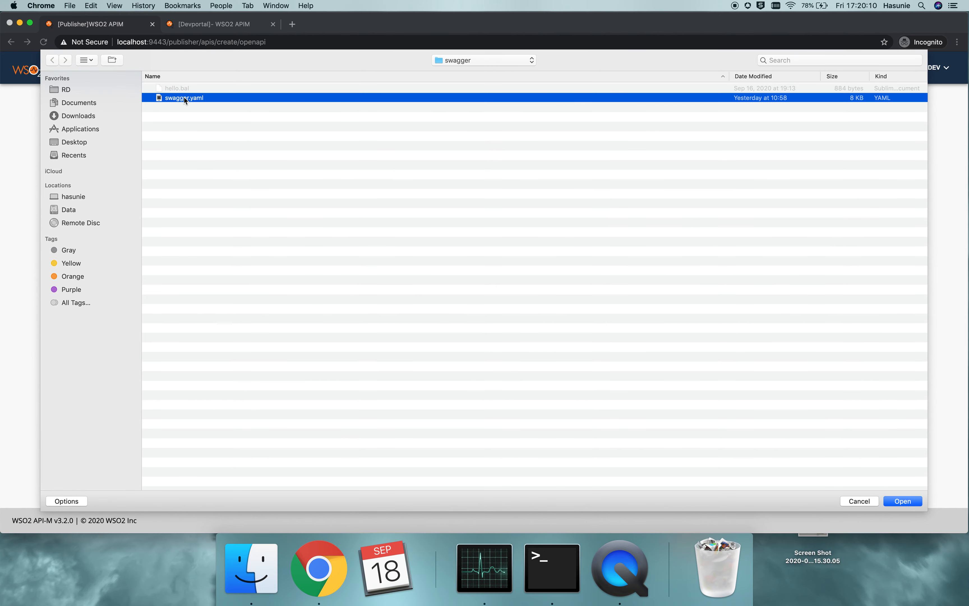
pyautogui.click(904, 501)
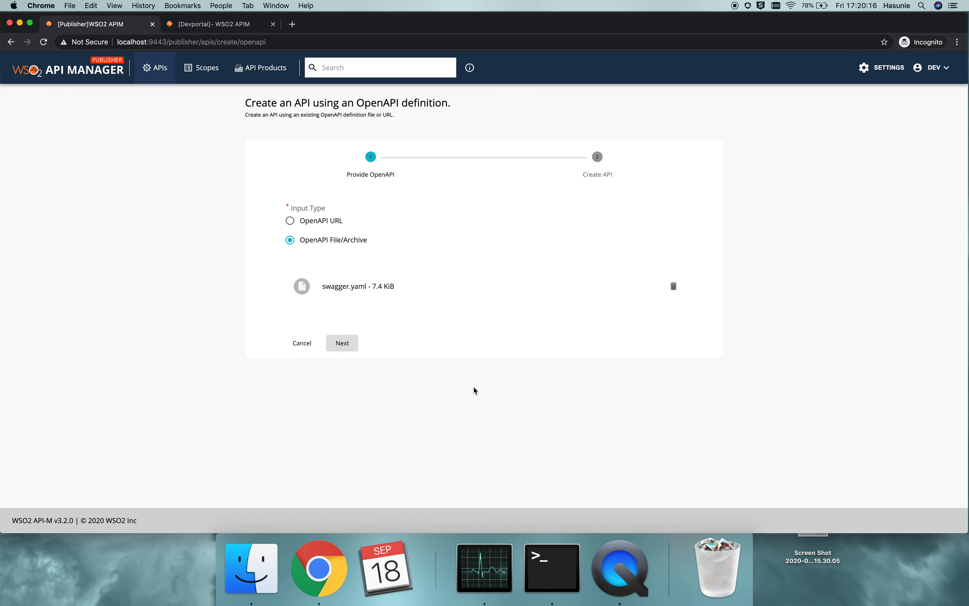
pyautogui.click(343, 344)
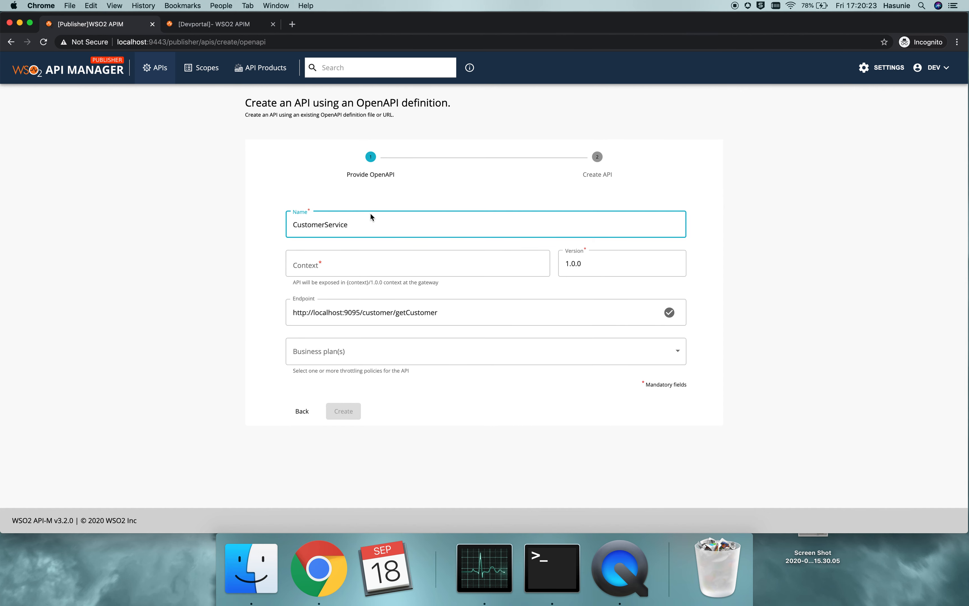
# Set the API's context to customer, assign the Unlimited business plan, and create the API
pyautogui.click(321, 265)
pyautogui.write('customer')
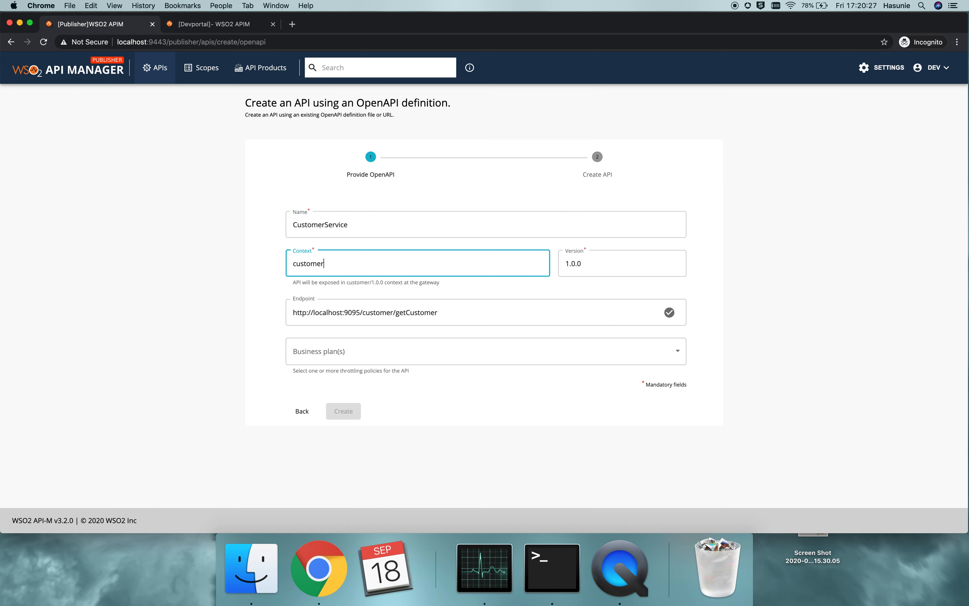
pyautogui.click(320, 360)
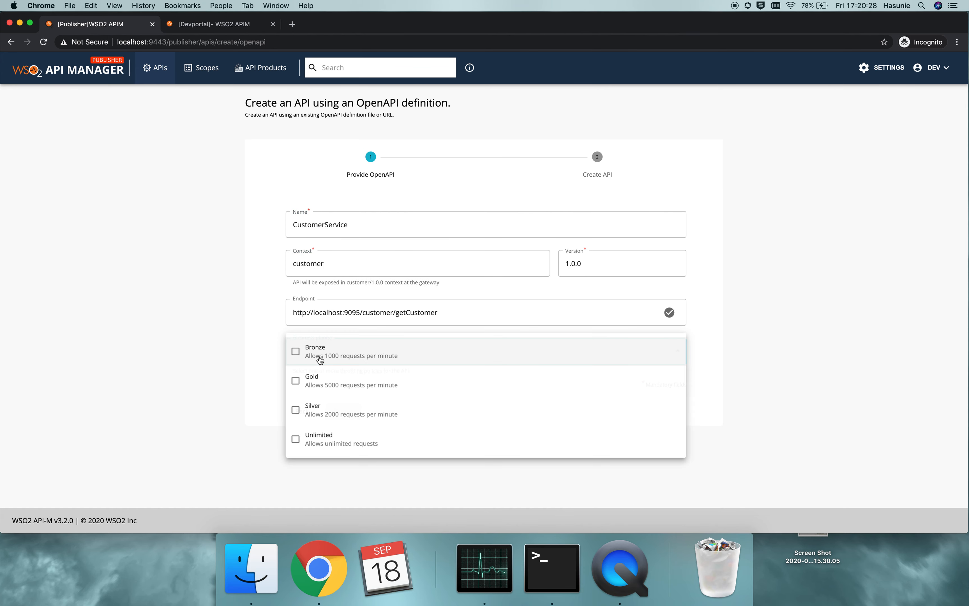
pyautogui.click(297, 440)
pyautogui.click(395, 412)
pyautogui.click(351, 412)
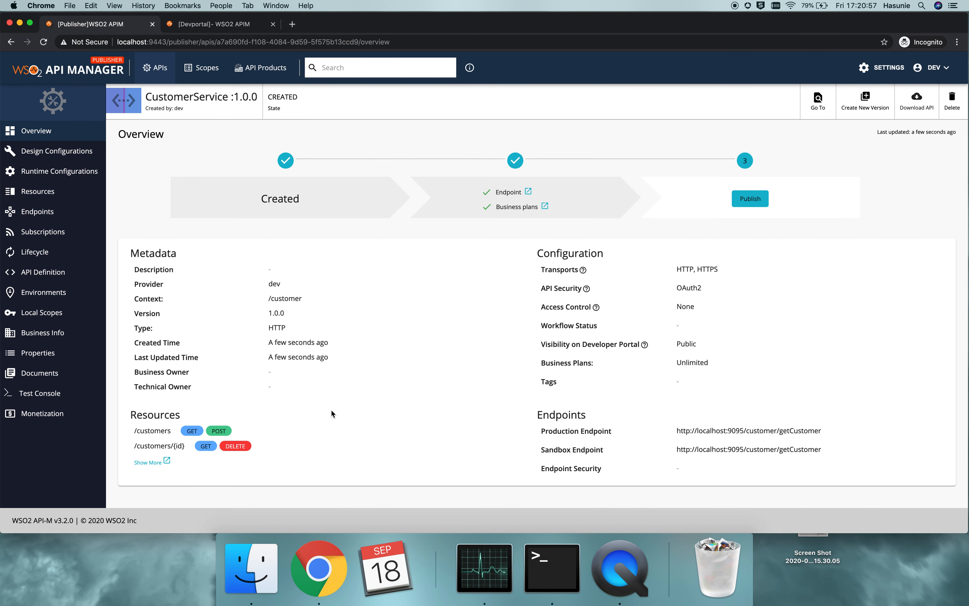
# Initialize CustomerService for testing in the Test Console and execute GET /customers with a limit of 1, checking the server response
pyautogui.click(44, 394)
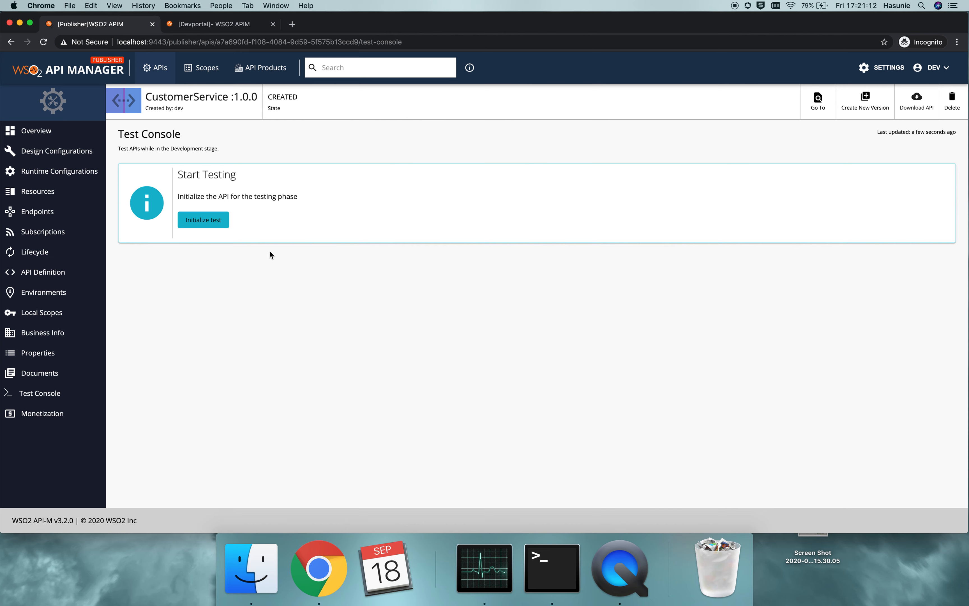
pyautogui.click(210, 222)
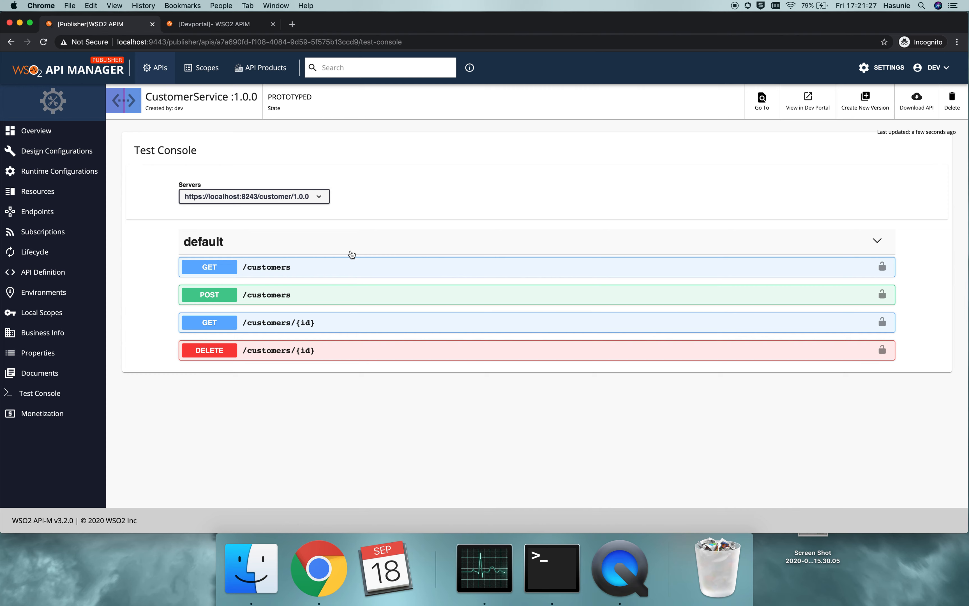
pyautogui.click(279, 272)
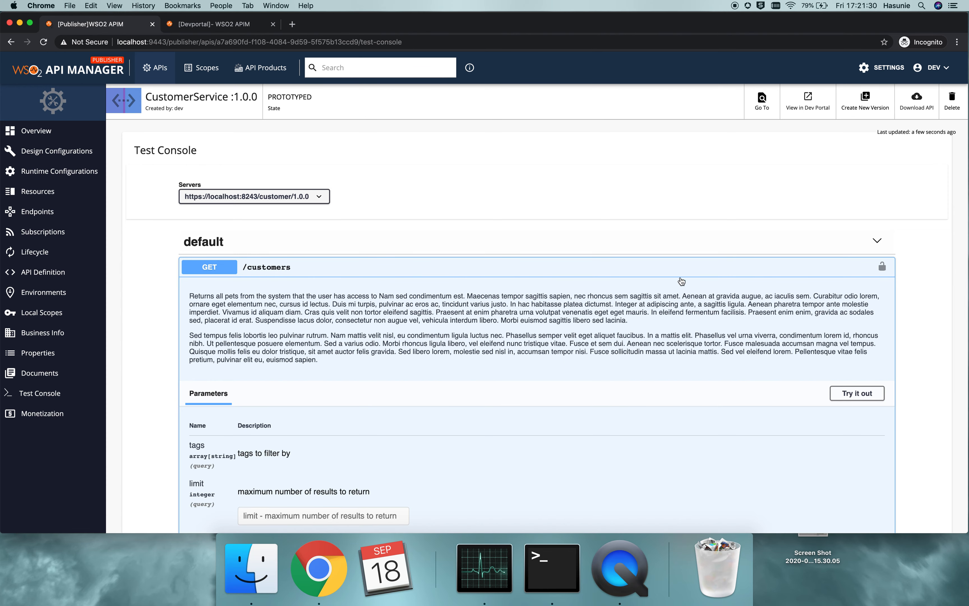
pyautogui.scroll(-5, 681, 277)
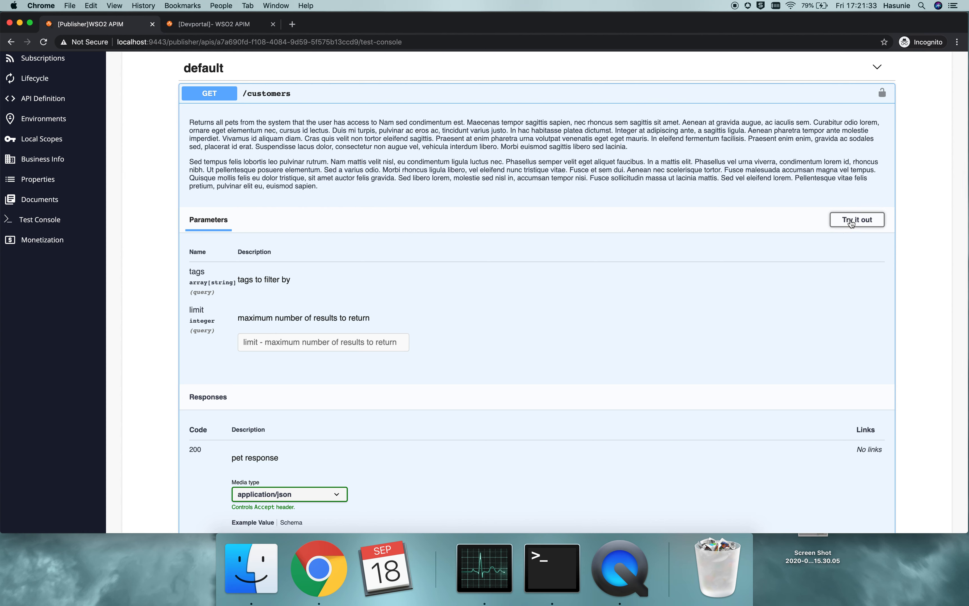
pyautogui.click(851, 221)
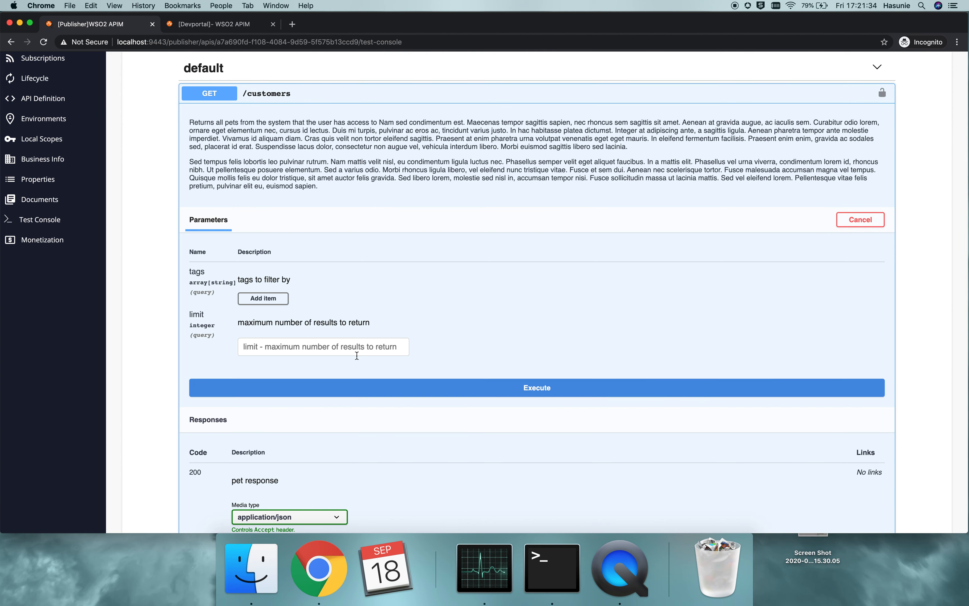
pyautogui.click(348, 345)
pyautogui.write('1')
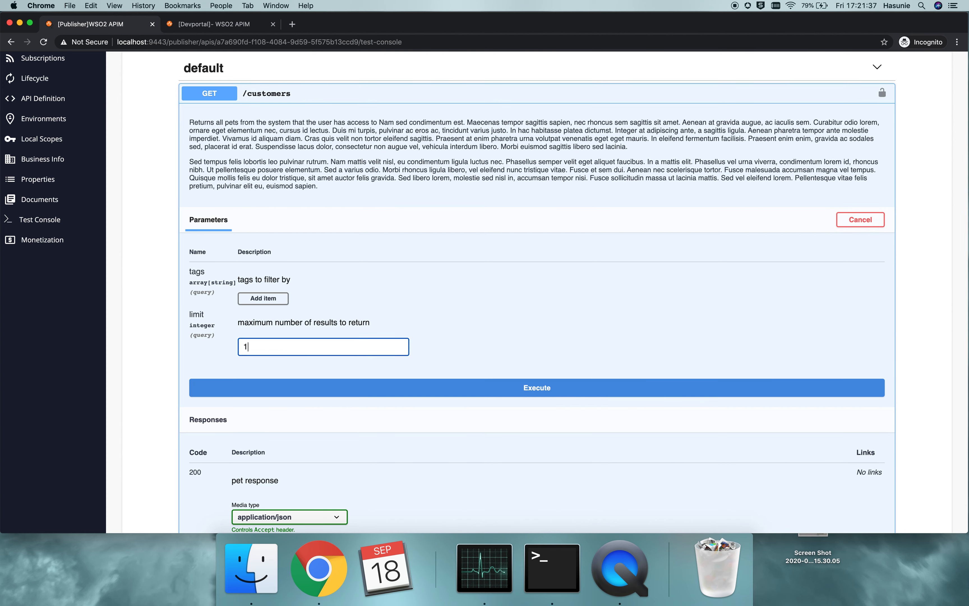
pyautogui.click(548, 393)
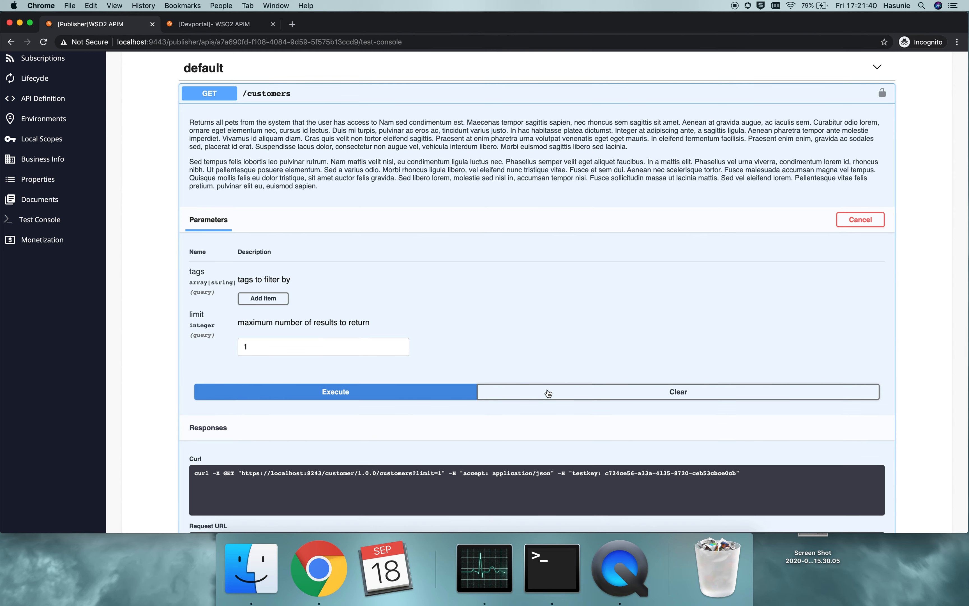
pyautogui.scroll(-7, 549, 392)
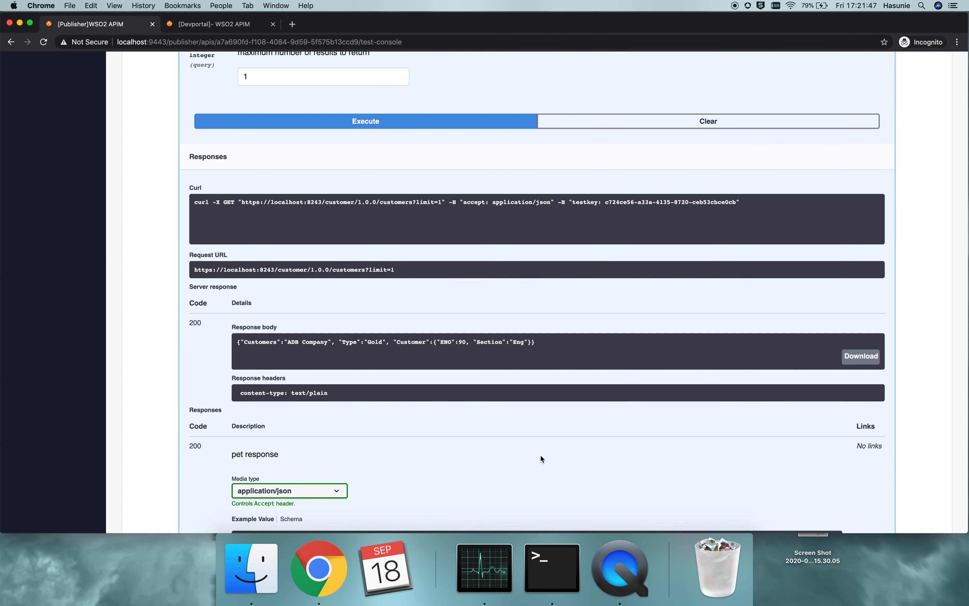
pyautogui.scroll(-3, 542, 458)
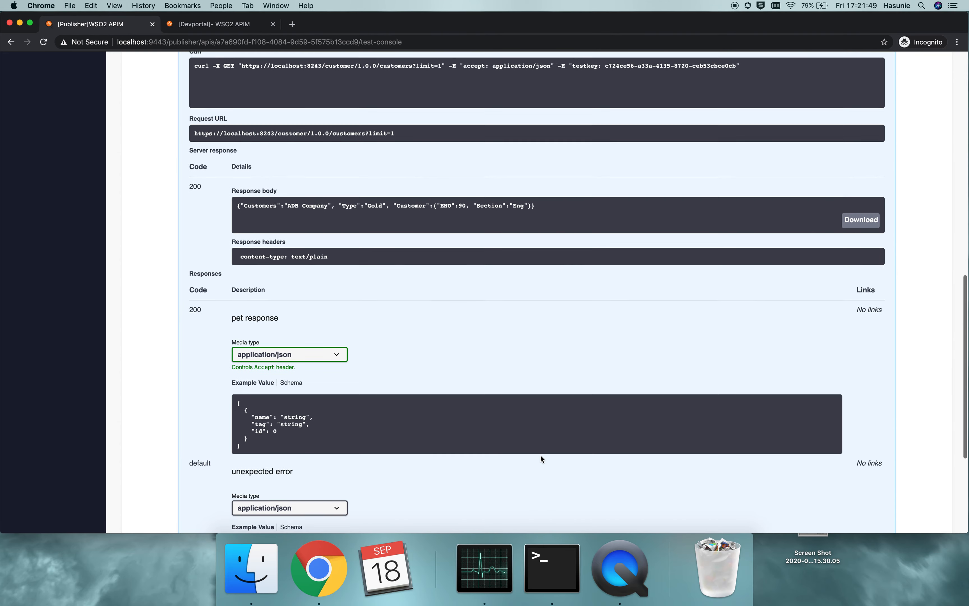
pyautogui.scroll(15, 542, 459)
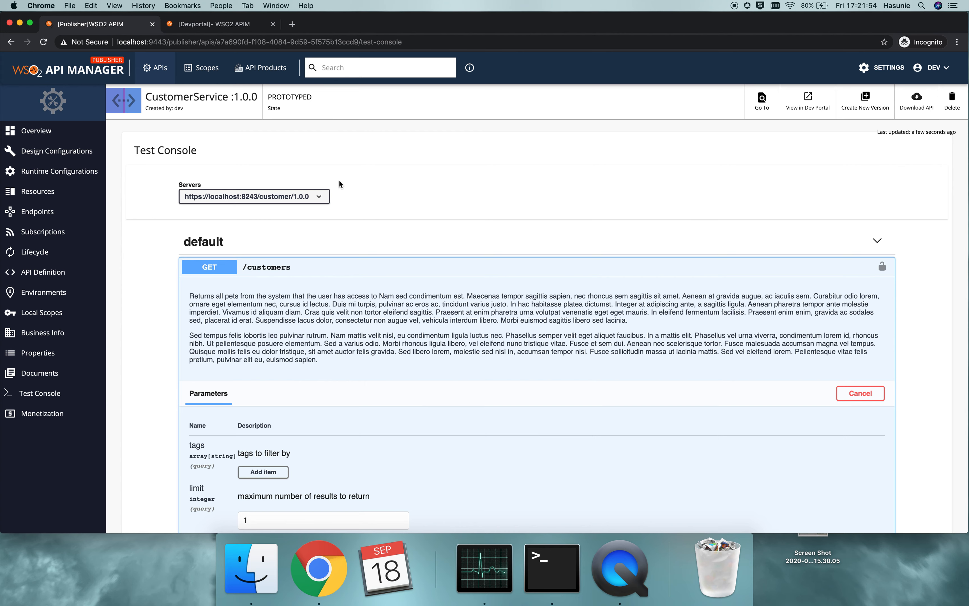
# Enable Schema Validation in the API's runtime configurations, accept the caution, and save the configuration
pyautogui.click(75, 172)
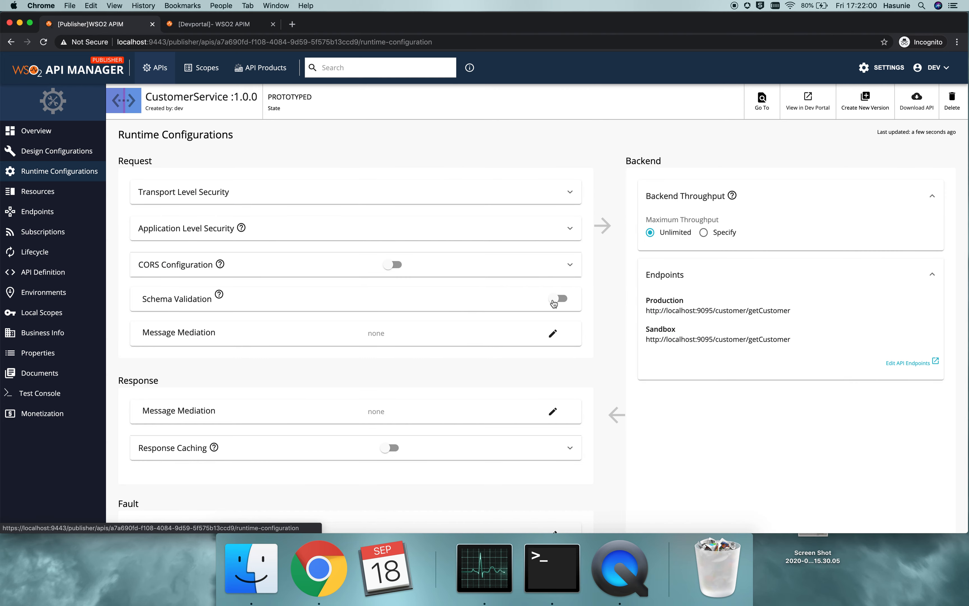
pyautogui.click(553, 303)
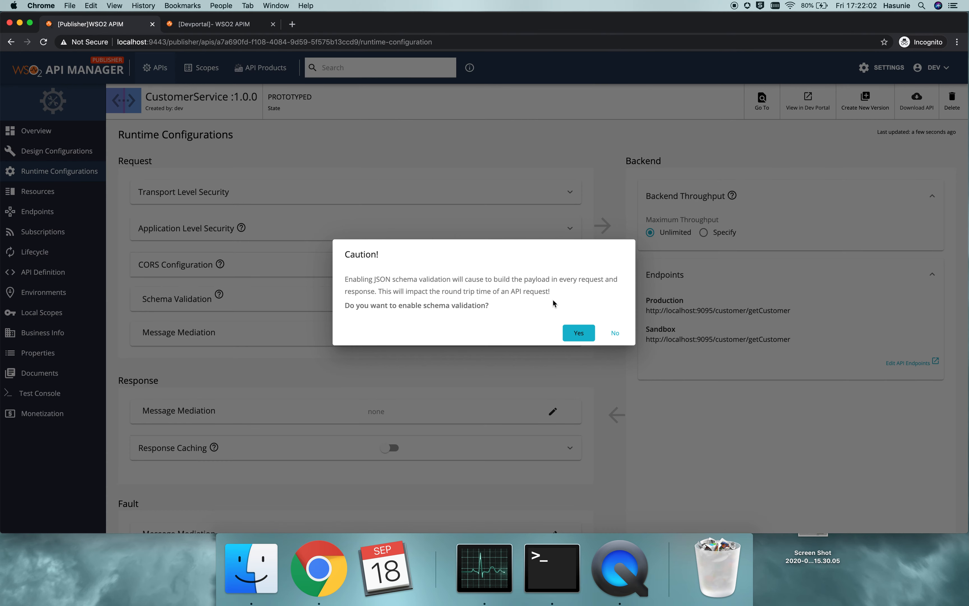
pyautogui.click(580, 335)
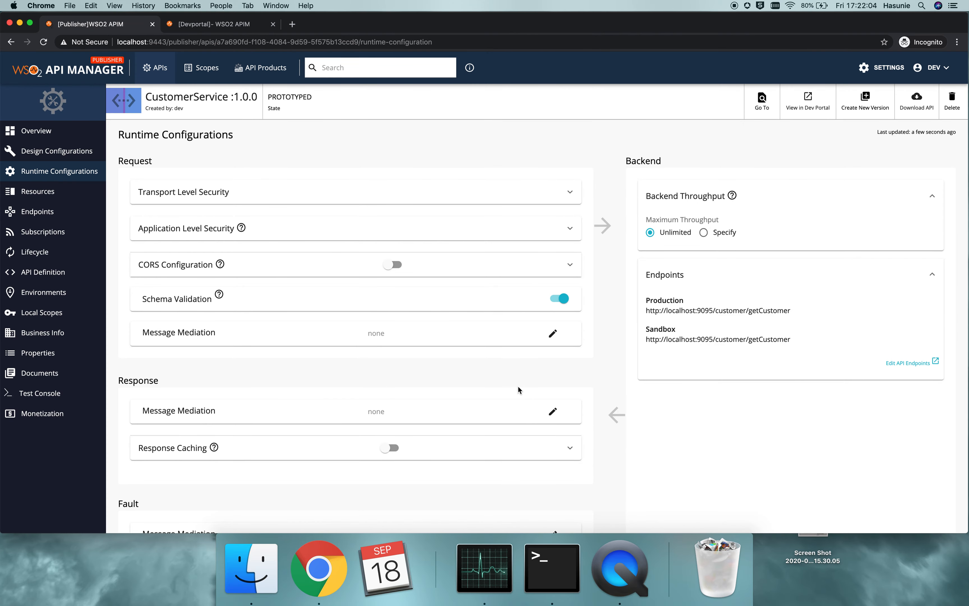
pyautogui.scroll(-3, 519, 391)
pyautogui.click(139, 492)
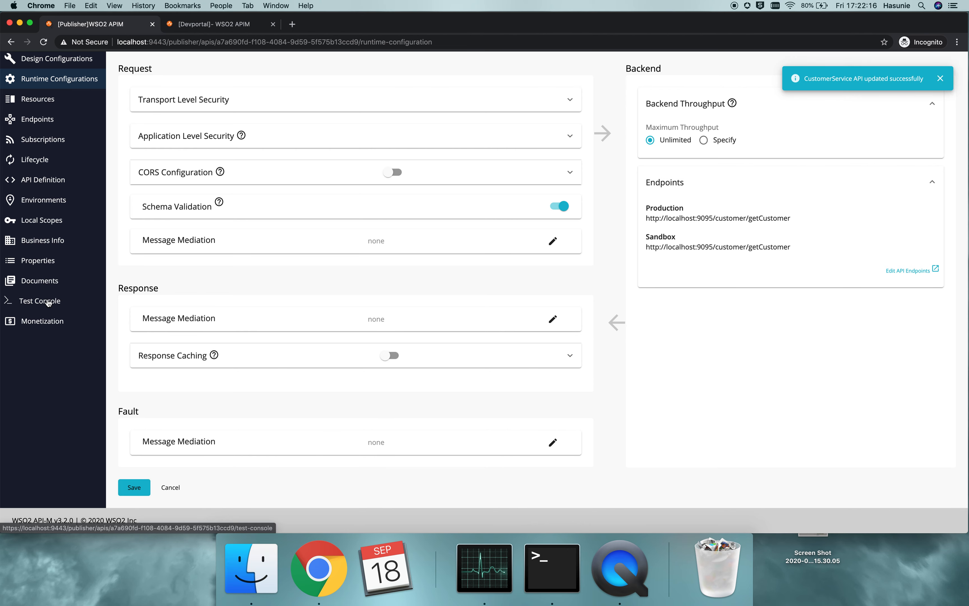
# In the Test Console, remove the name property from the POST /customers request body, keeping only "tag": "string", and execute the request
pyautogui.click(48, 301)
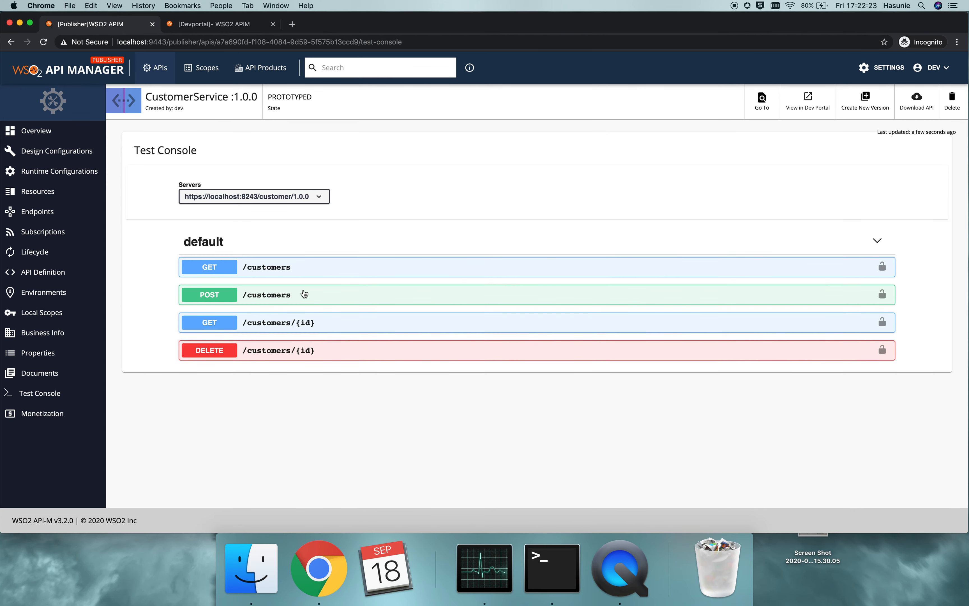
pyautogui.click(268, 294)
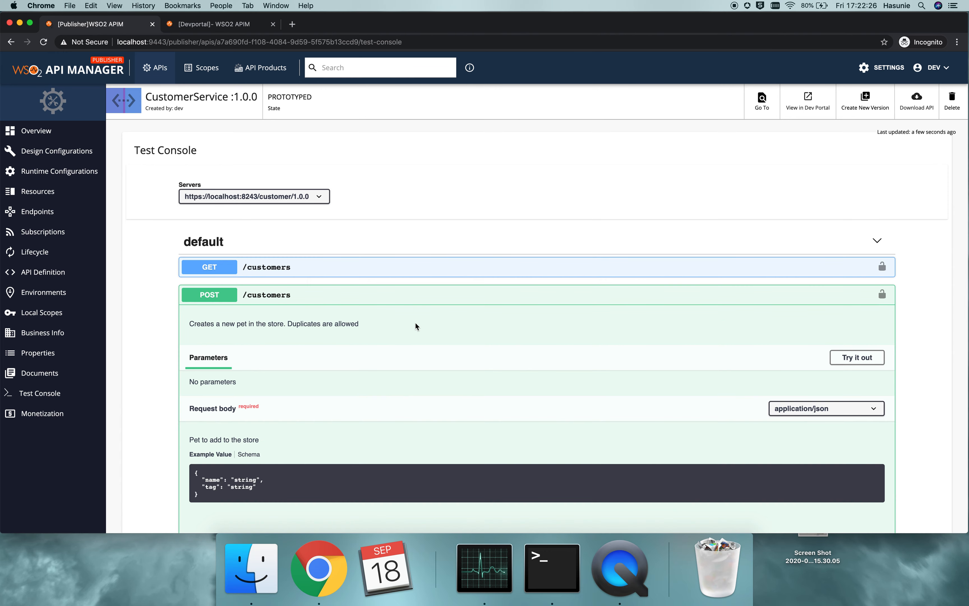
pyautogui.scroll(-3, 416, 323)
pyautogui.scroll(-1, 416, 323)
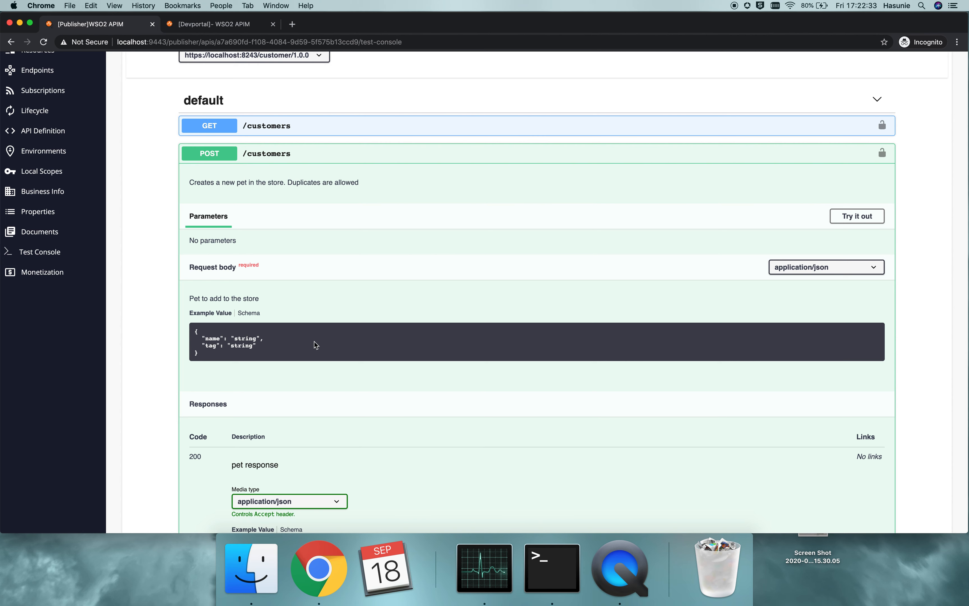
pyautogui.click(851, 220)
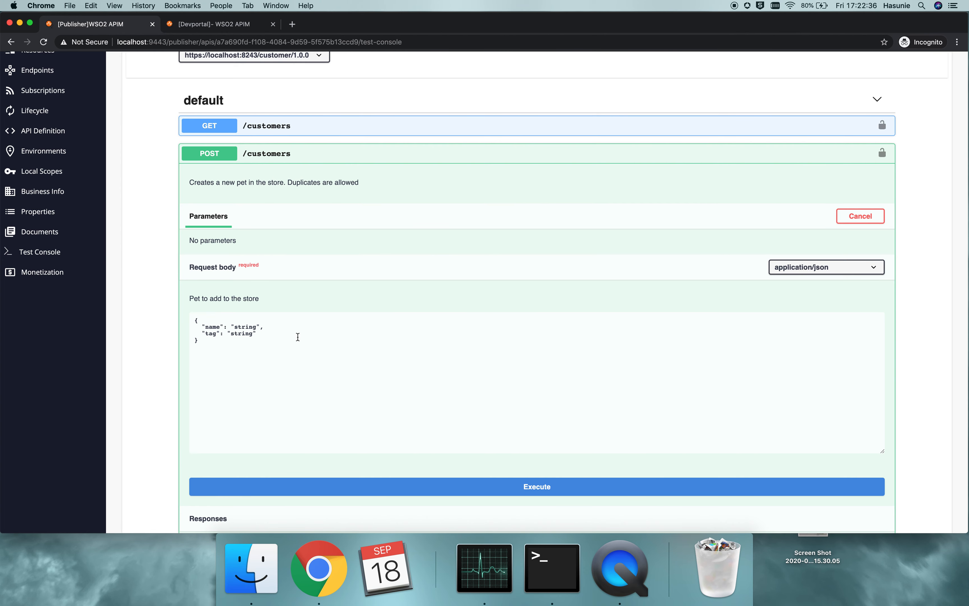
pyautogui.moveTo(265, 328); pyautogui.dragTo(185, 331)
pyautogui.press('BackSpace')
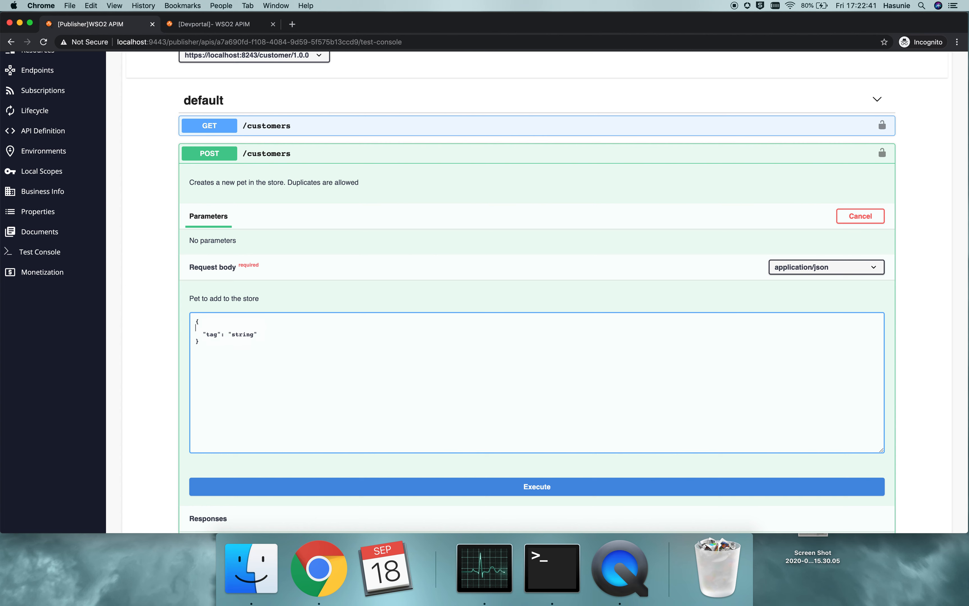
pyautogui.press('BackSpace')
pyautogui.click(541, 487)
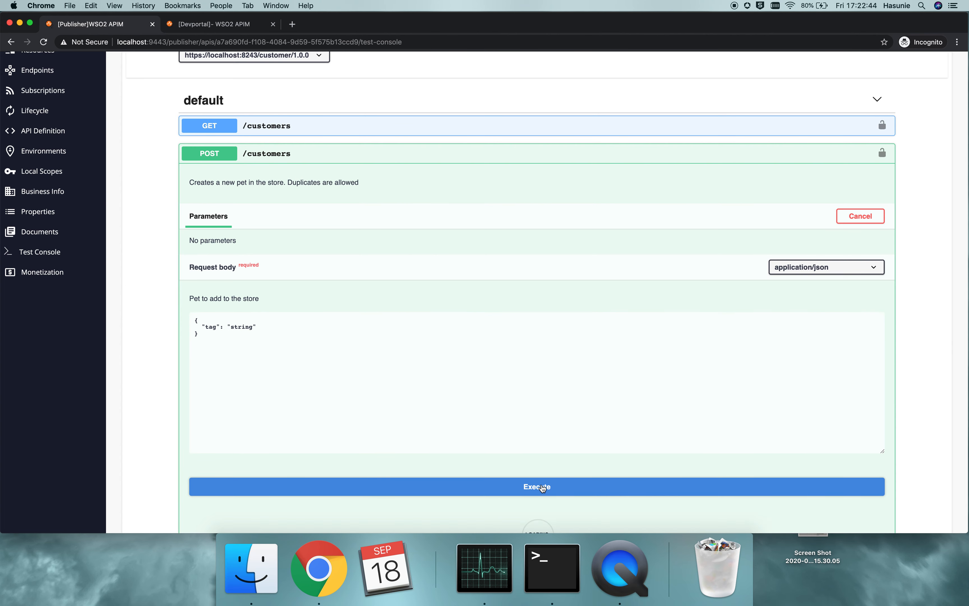
pyautogui.scroll(-8, 561, 320)
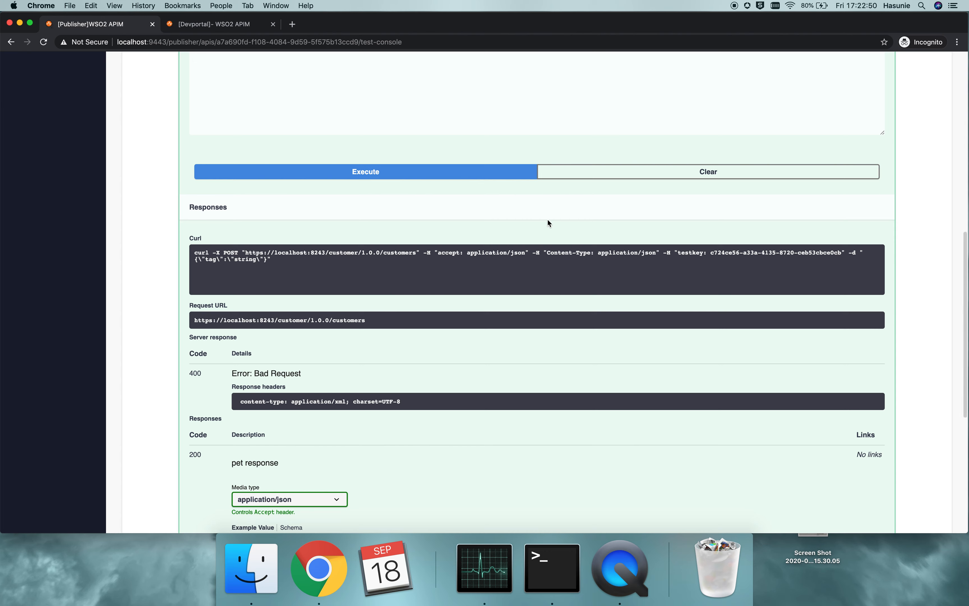
pyautogui.scroll(4, 549, 222)
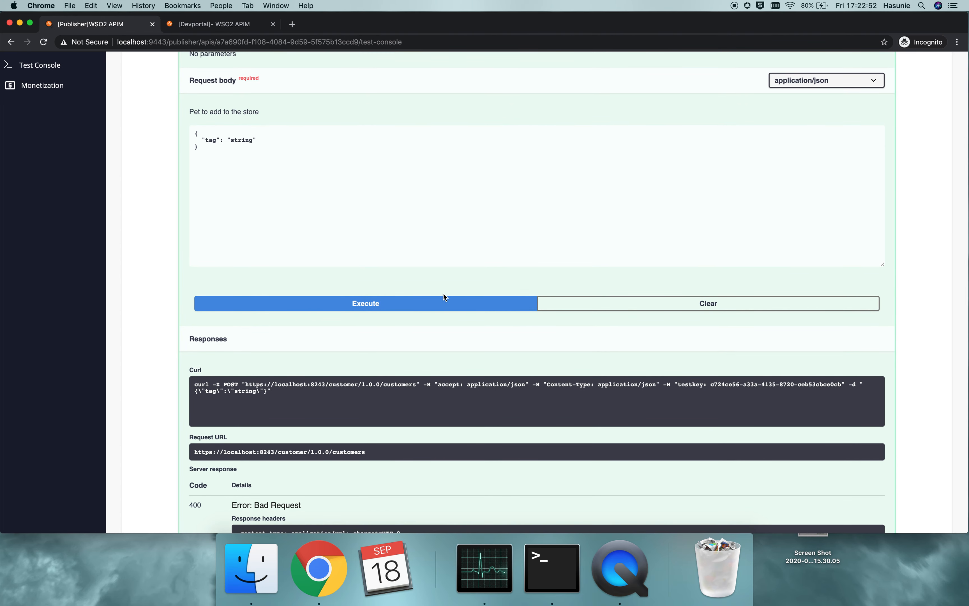
# Execute the same POST /customers request again and examine the server's response body
pyautogui.click(420, 305)
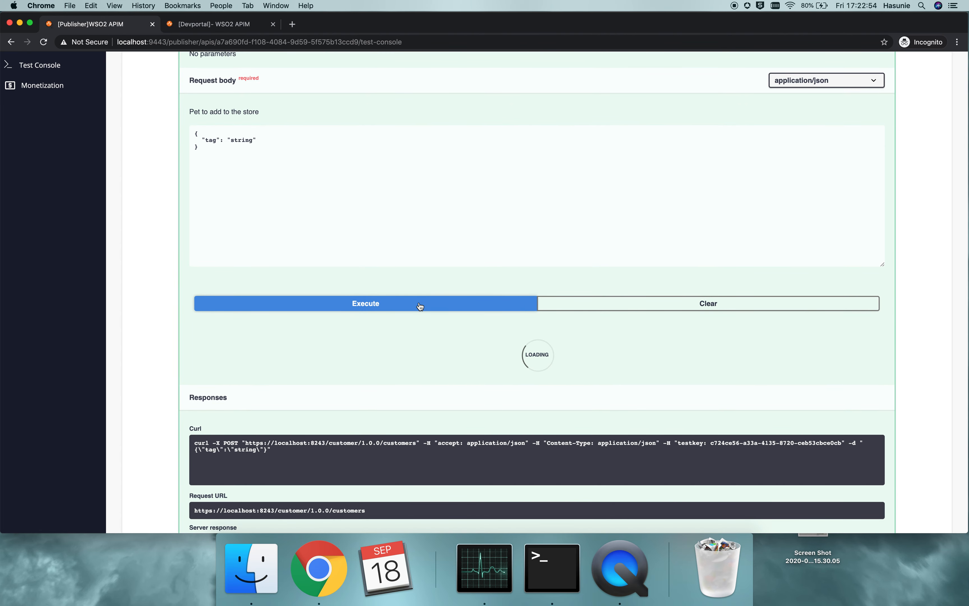
pyautogui.scroll(-4, 420, 307)
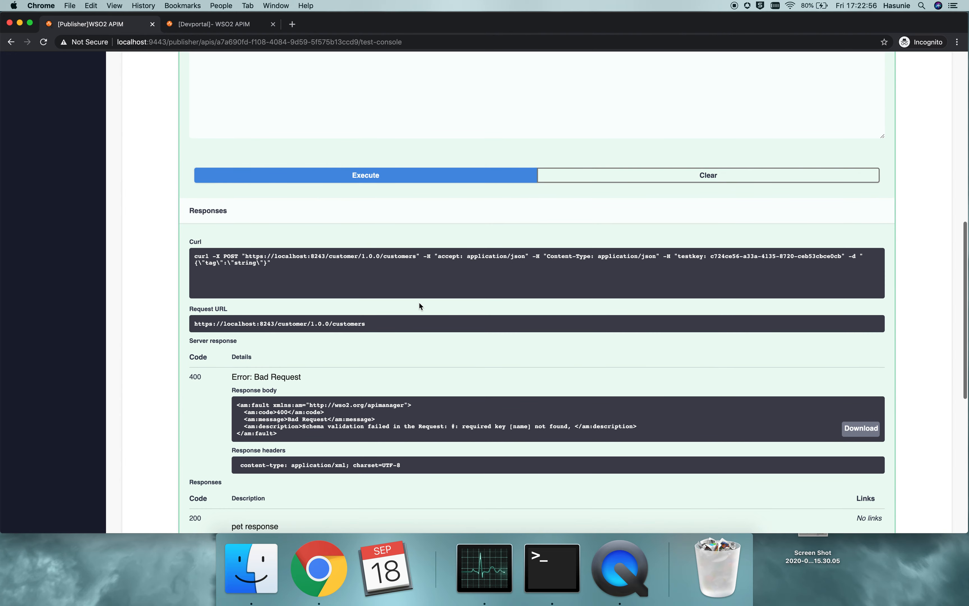
pyautogui.scroll(-2, 430, 366)
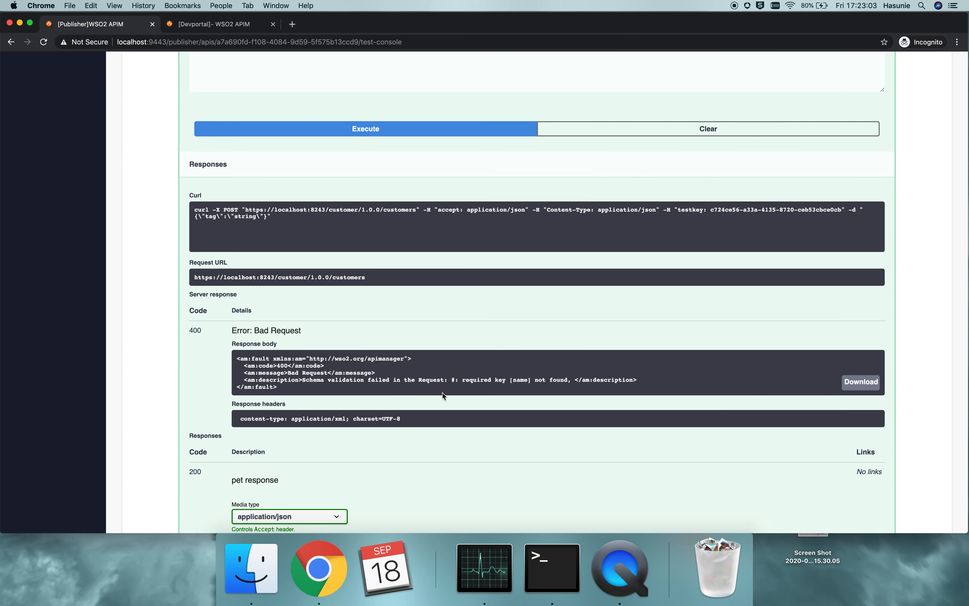
# Enable trying out GET /customers in the Test Console and execute it with the tags and limit parameters left empty
pyautogui.scroll(-2, 443, 393)
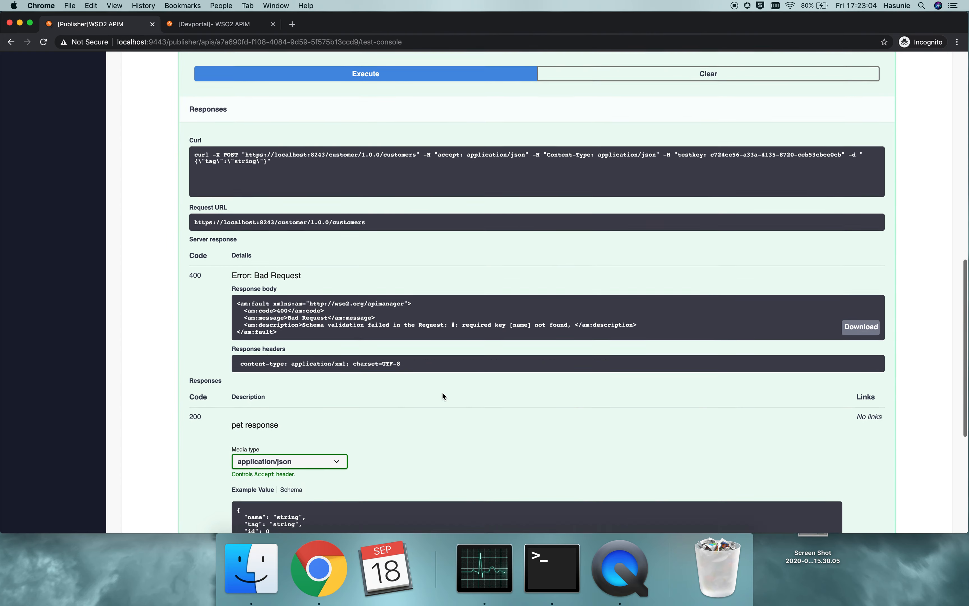
pyautogui.scroll(5, 443, 393)
pyautogui.scroll(10, 442, 392)
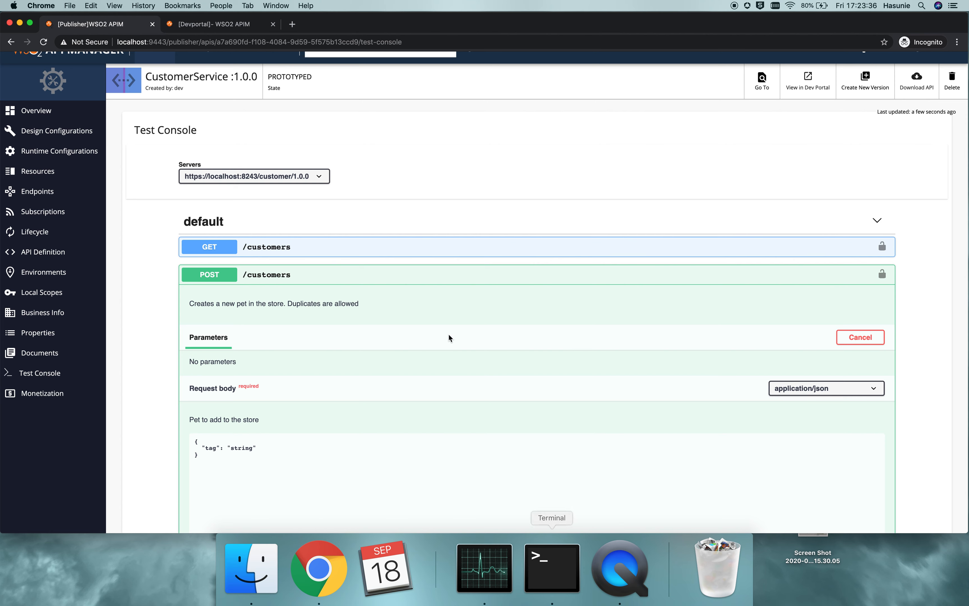
pyautogui.click(284, 248)
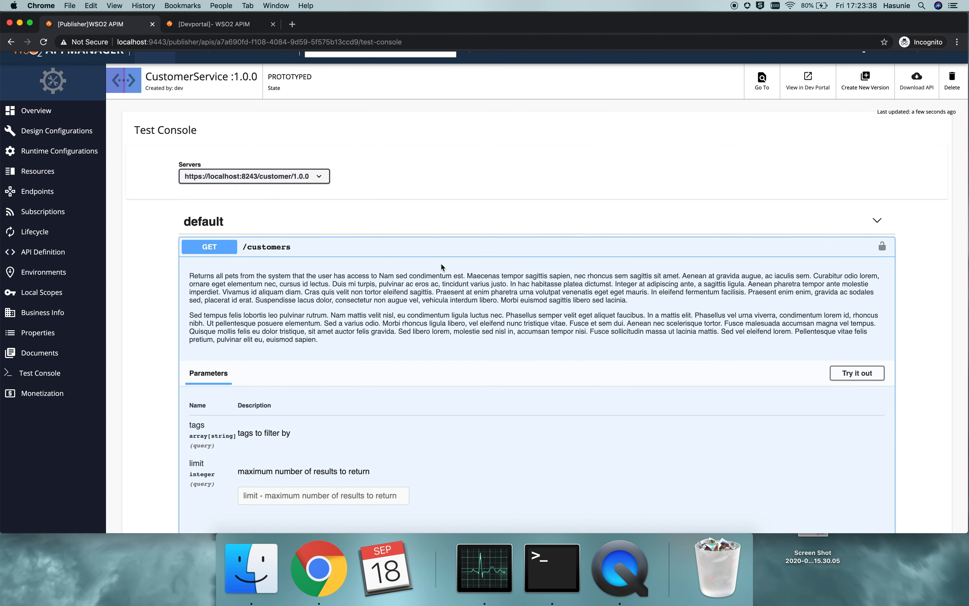
pyautogui.click(854, 377)
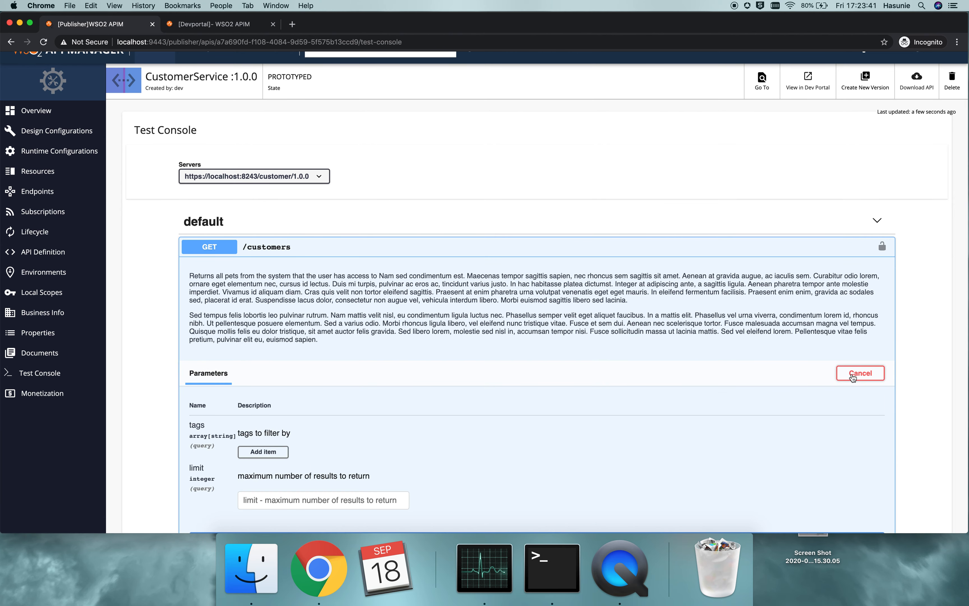
pyautogui.scroll(-4, 481, 366)
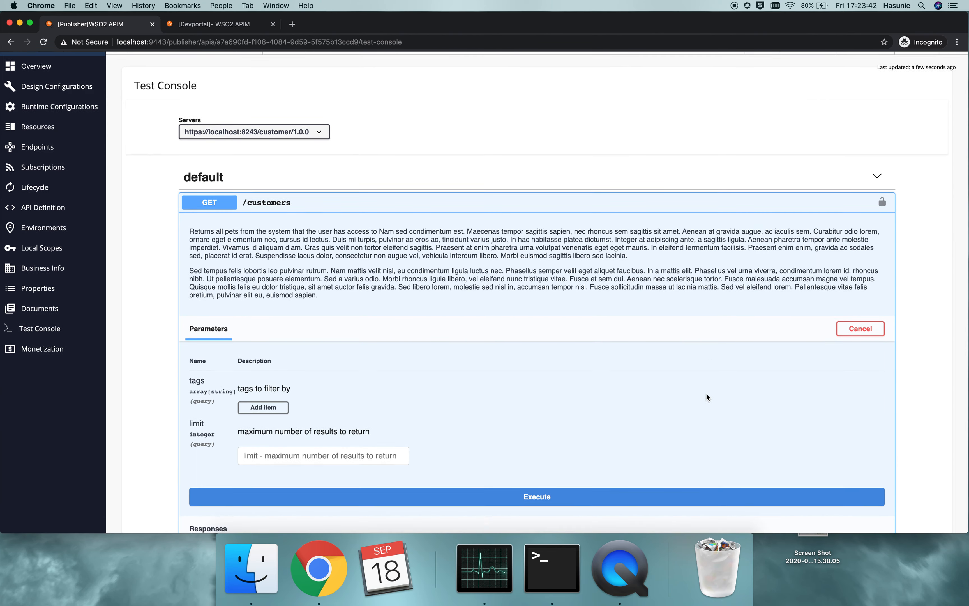
pyautogui.scroll(-1, 481, 367)
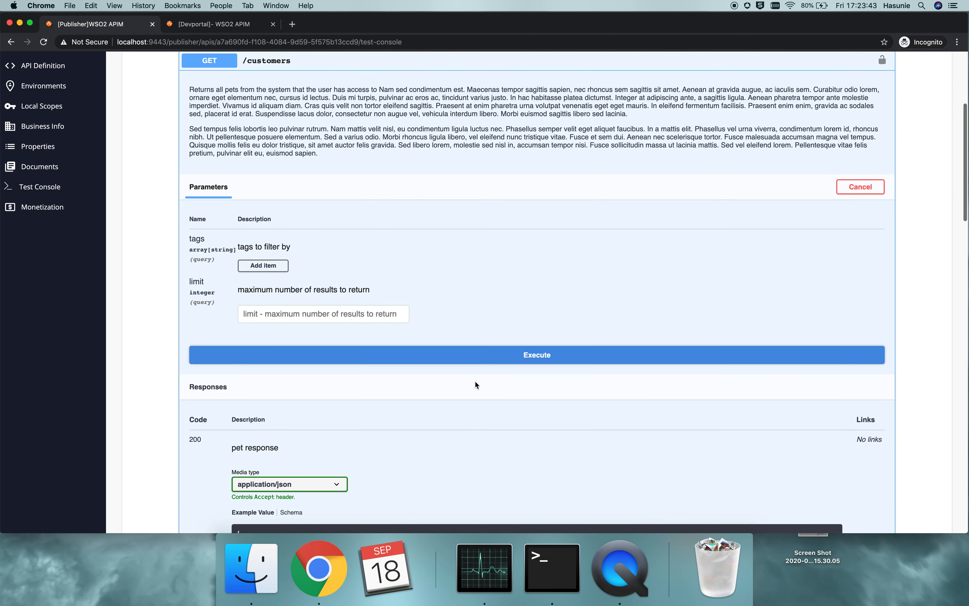
pyautogui.click(477, 355)
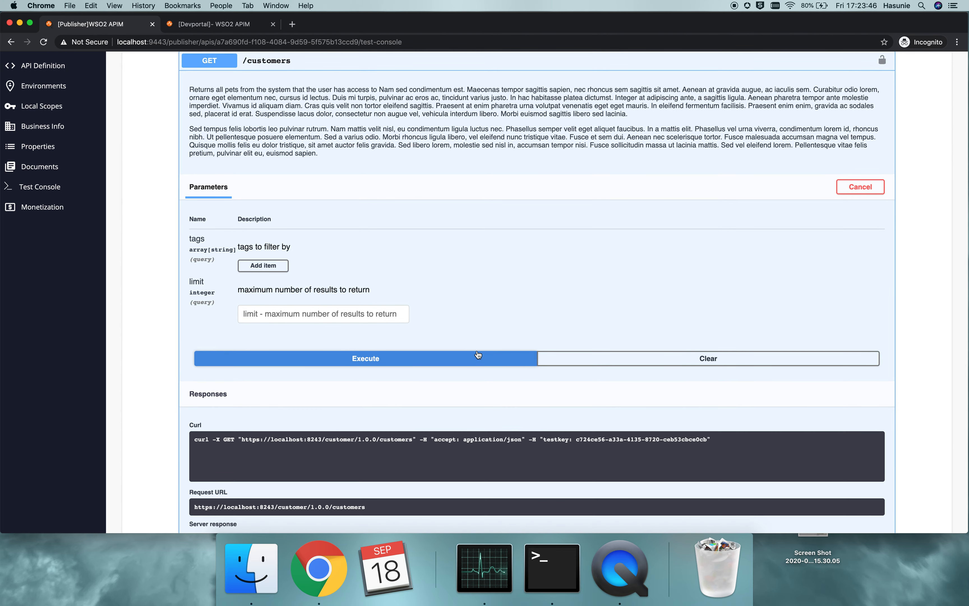
pyautogui.scroll(-2, 495, 399)
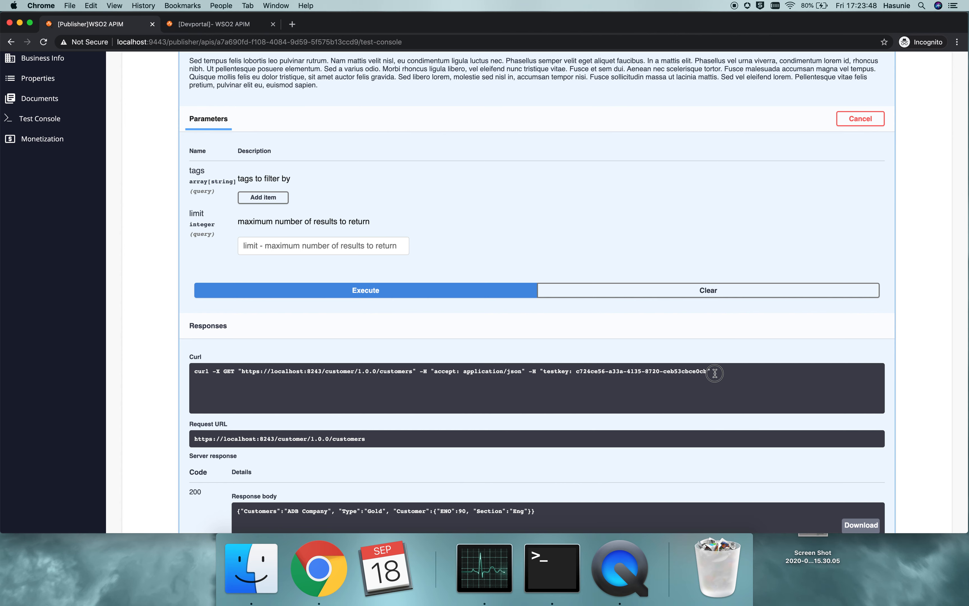
# Copy the generated GET /customers curl command with its test key header, switch to Terminal, and run it with the -k option added
pyautogui.tripleClick(443, 372)
pyautogui.press('super+c')
pyautogui.moveTo(443, 373); pyautogui.dragTo(385, 367)
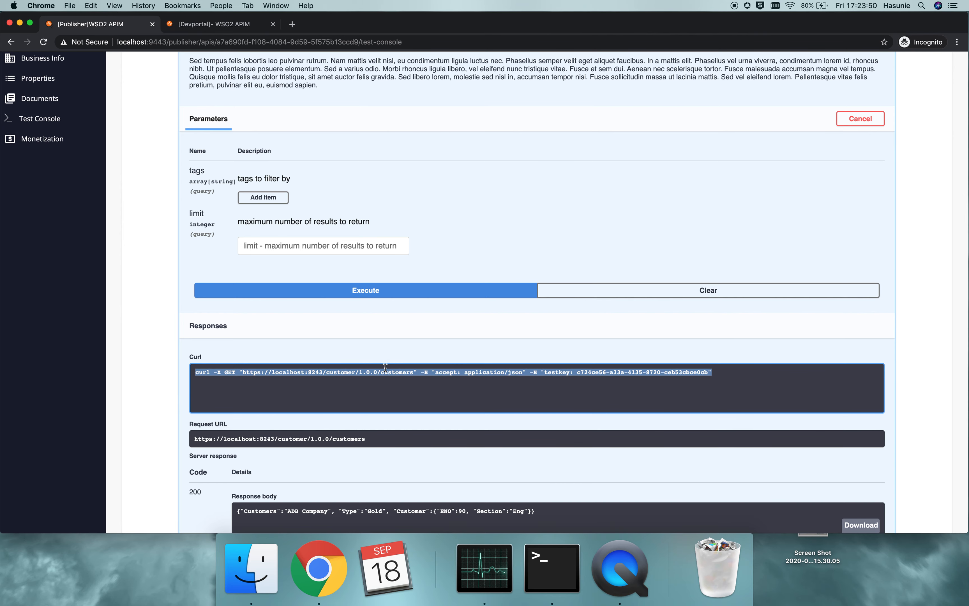
pyautogui.click(547, 582)
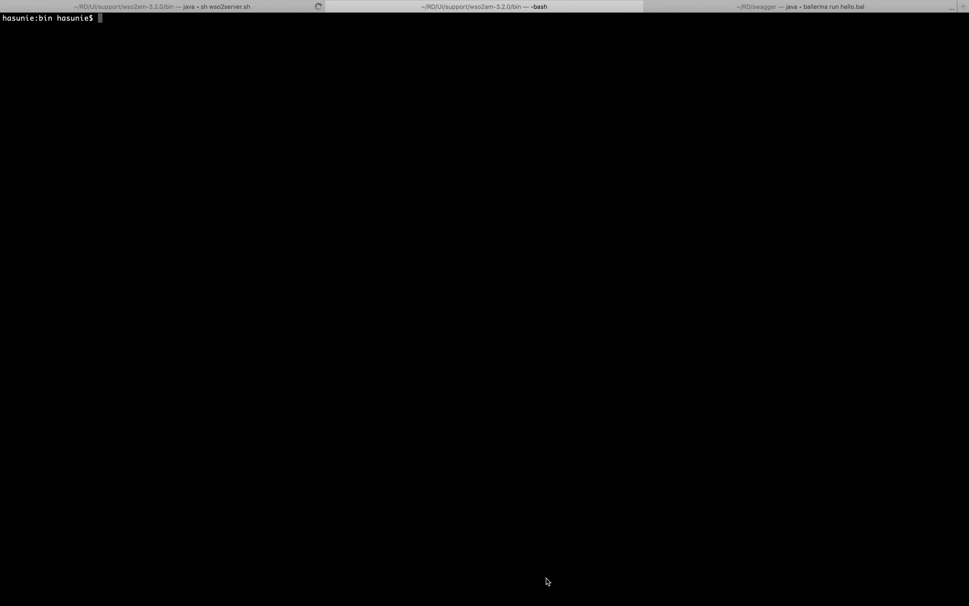
pyautogui.press('super+v')
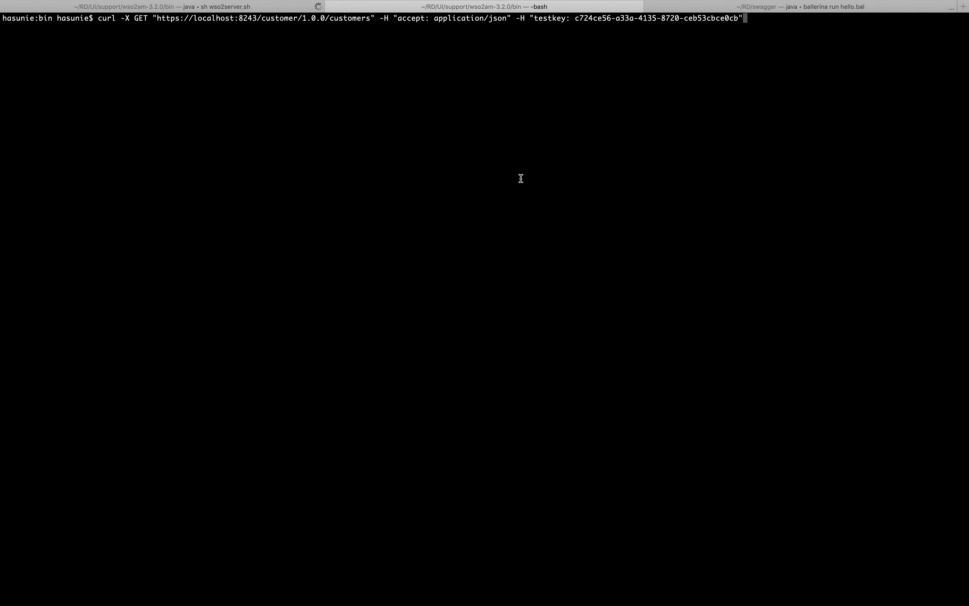
pyautogui.write('-k')
pyautogui.press('Return')
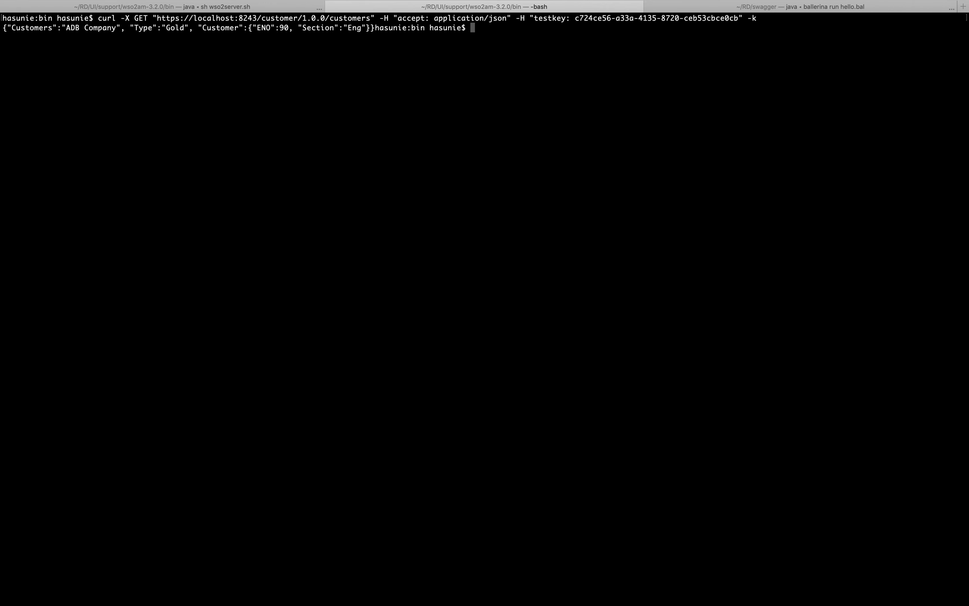
pyautogui.press('Return')
pyautogui.press('Return')
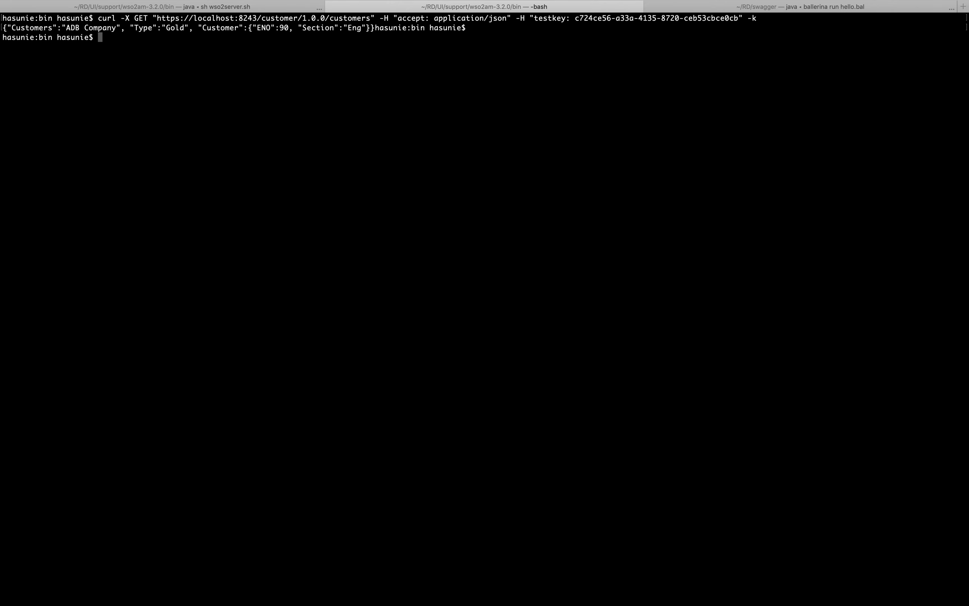
# Rerun the GET /customers curl command with the last four characters of the testkey header's key removed
pyautogui.press('Up')
pyautogui.press('Left')
pyautogui.press('Left')
pyautogui.press('Left')
pyautogui.press('Left')
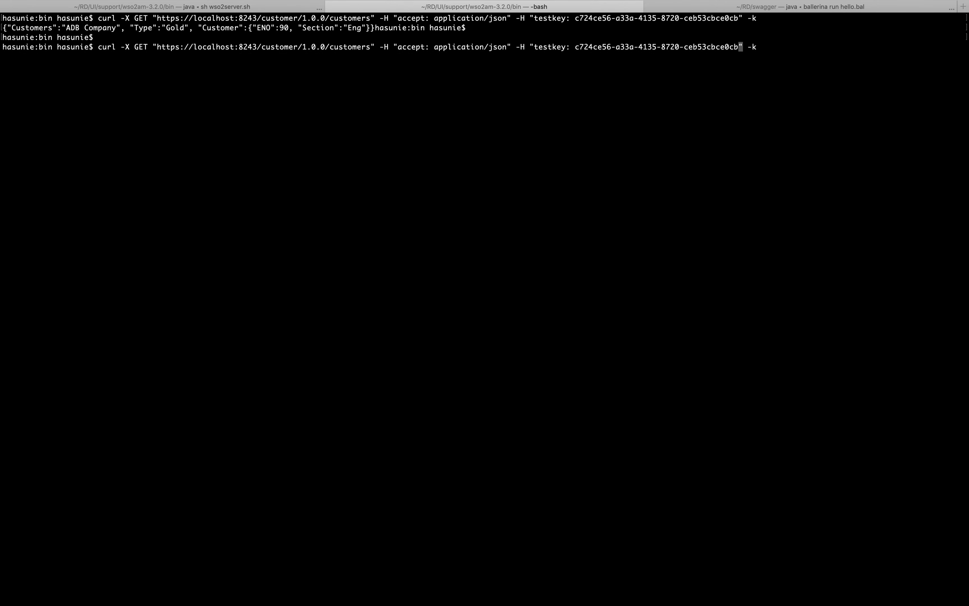
pyautogui.press('BackSpace')
pyautogui.press('BackSpace')
pyautogui.press('BackSpace')
pyautogui.press('BackSpace')
pyautogui.press('Return')
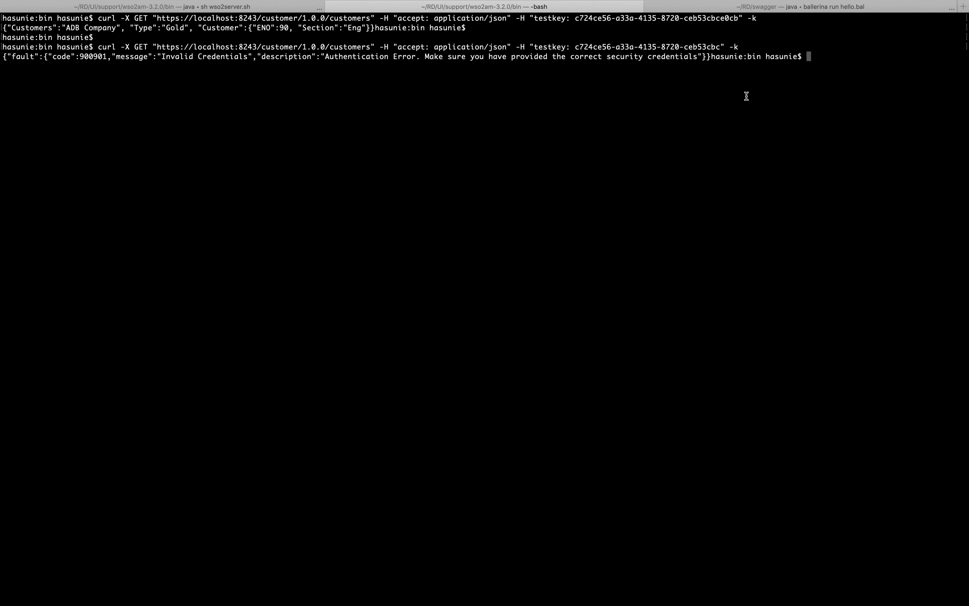
pyautogui.press('Return')
pyautogui.press('Return')
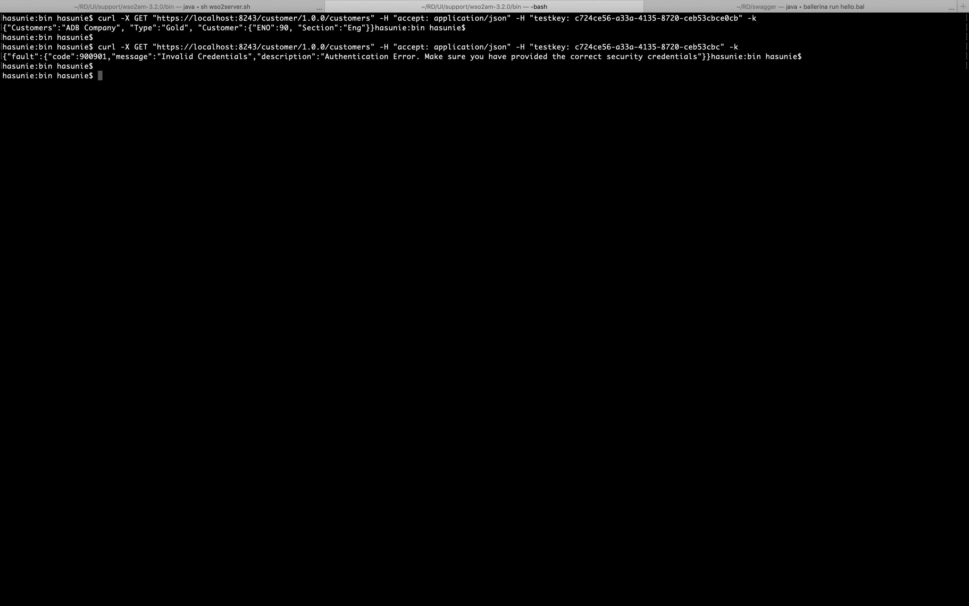
# Rerun the GET /customers curl command with the testkey header removed entirely, keeping the accept: application/json header and -k
pyautogui.press('Up')
pyautogui.press('Left')
pyautogui.press('Left')
pyautogui.press('Left')
pyautogui.press('BackSpace')
pyautogui.press('BackSpace')
pyautogui.press('BackSpace')
pyautogui.press('BackSpace')
pyautogui.press('BackSpace')
pyautogui.press('BackSpace')
pyautogui.press('BackSpace')
pyautogui.press('BackSpace')
pyautogui.press('BackSpace')
pyautogui.press('BackSpace')
pyautogui.press('BackSpace')
pyautogui.press('BackSpace')
pyautogui.press('BackSpace')
pyautogui.press('BackSpace')
pyautogui.press('BackSpace')
pyautogui.press('BackSpace')
pyautogui.press('BackSpace')
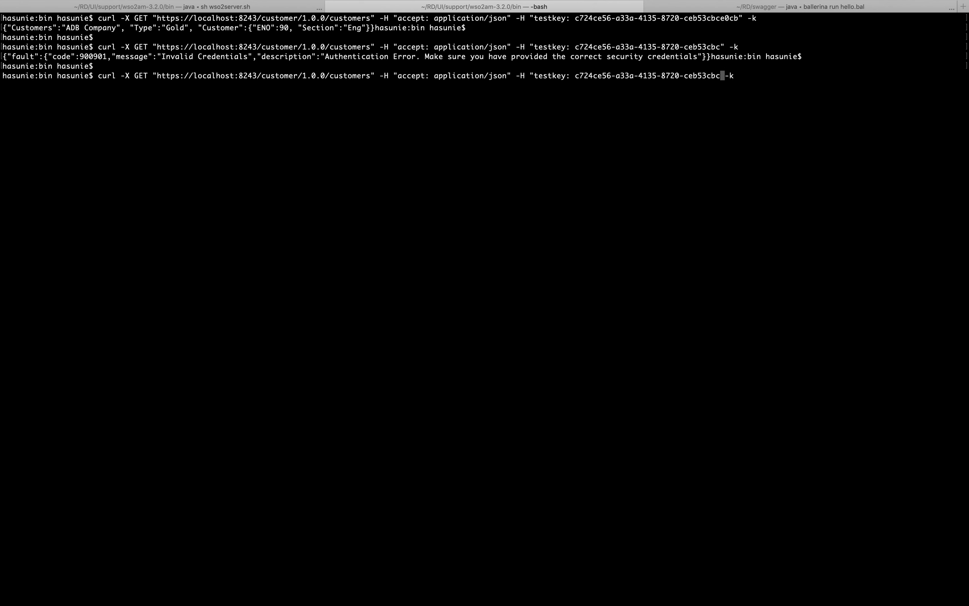
pyautogui.press('BackSpace')
pyautogui.press('BackSpace')
pyautogui.press('BackSpace')
pyautogui.press('BackSpace')
pyautogui.press('BackSpace')
pyautogui.press('BackSpace')
pyautogui.press('BackSpace')
pyautogui.press('BackSpace')
pyautogui.press('BackSpace')
pyautogui.press('BackSpace')
pyautogui.press('BackSpace')
pyautogui.press('BackSpace')
pyautogui.press('BackSpace')
pyautogui.press('BackSpace')
pyautogui.press('BackSpace')
pyautogui.press('BackSpace')
pyautogui.press('BackSpace')
pyautogui.press('BackSpace')
pyautogui.press('BackSpace')
pyautogui.press('BackSpace')
pyautogui.press('BackSpace')
pyautogui.press('BackSpace')
pyautogui.press('BackSpace')
pyautogui.press('BackSpace')
pyautogui.press('BackSpace')
pyautogui.press('BackSpace')
pyautogui.press('BackSpace')
pyautogui.press('BackSpace')
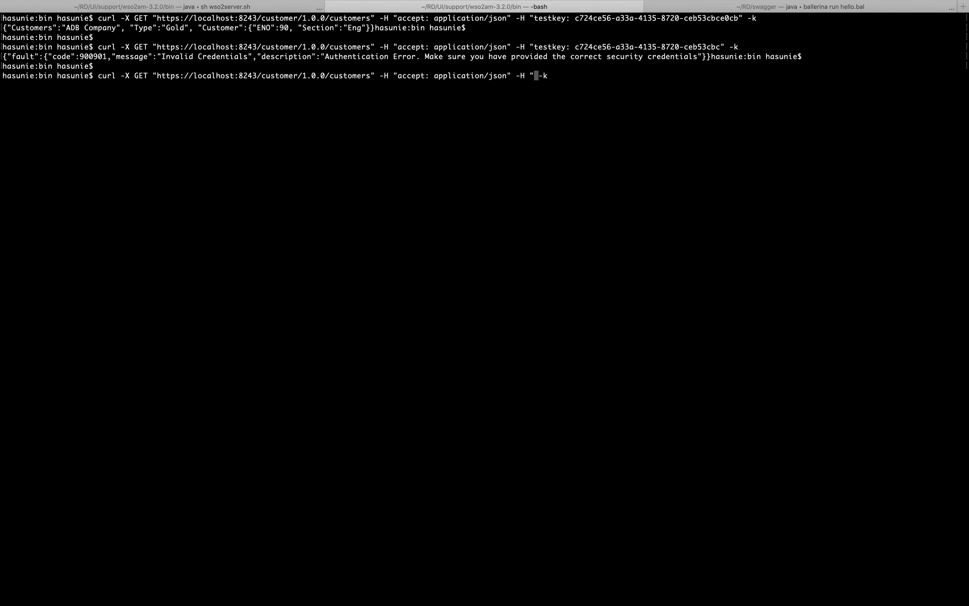
pyautogui.press('Return')
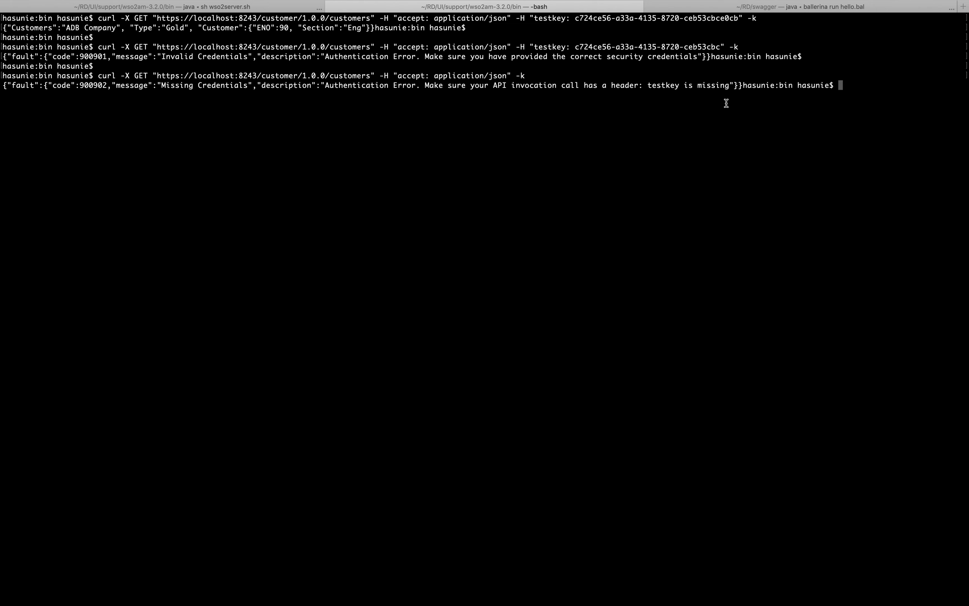
pyautogui.hotkey('ctrl', 'Right')
pyautogui.press('Right')
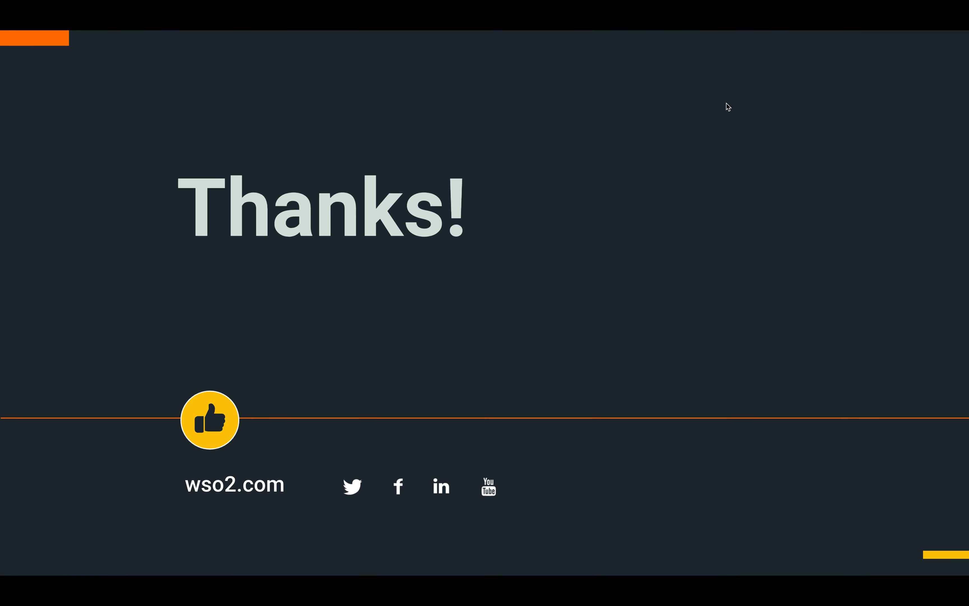